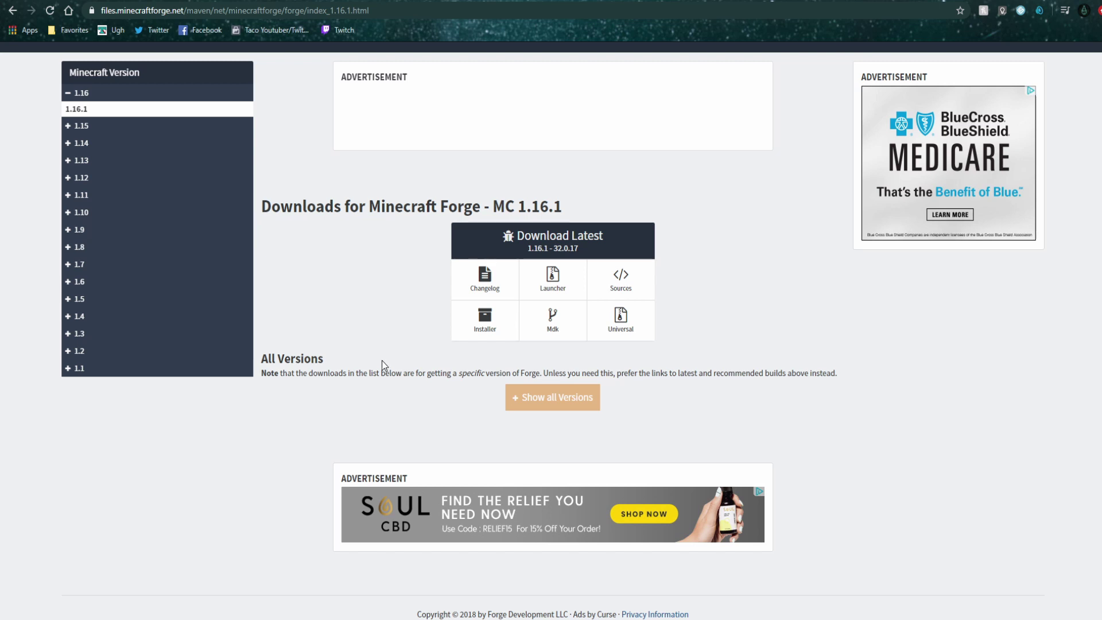
Start the Forge 1.16.1 installer download from the Forge downloads page
{"action": "left_click", "coordinate": [473, 329]}
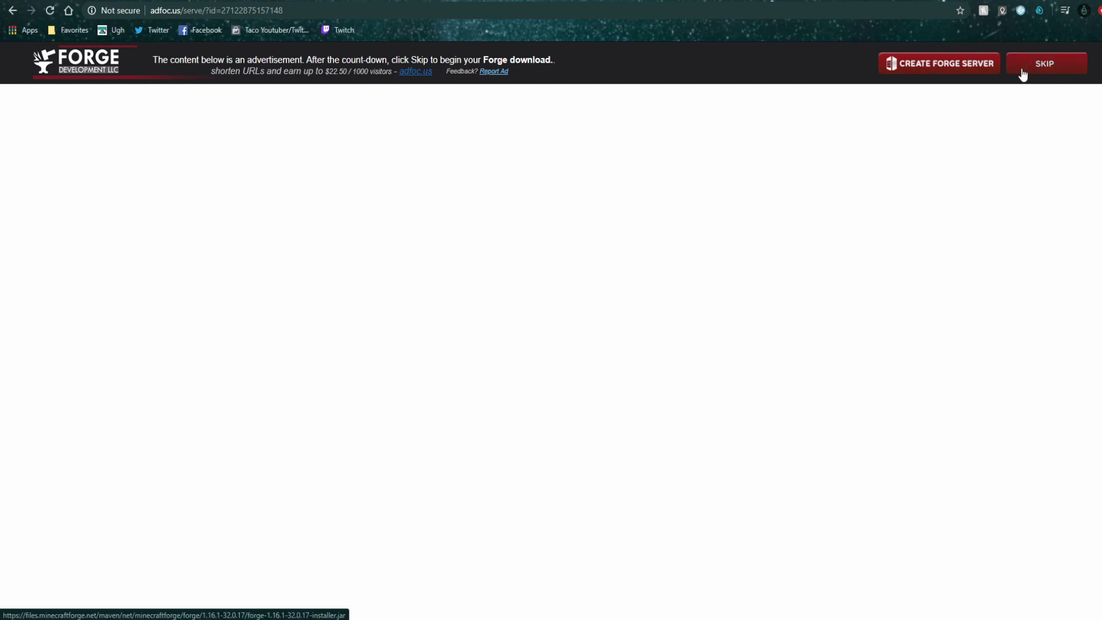
Skip the adfoc.us ad and keep the flagged Forge 1.16.1 installer jar download
{"action": "left_click", "coordinate": [1053, 66]}
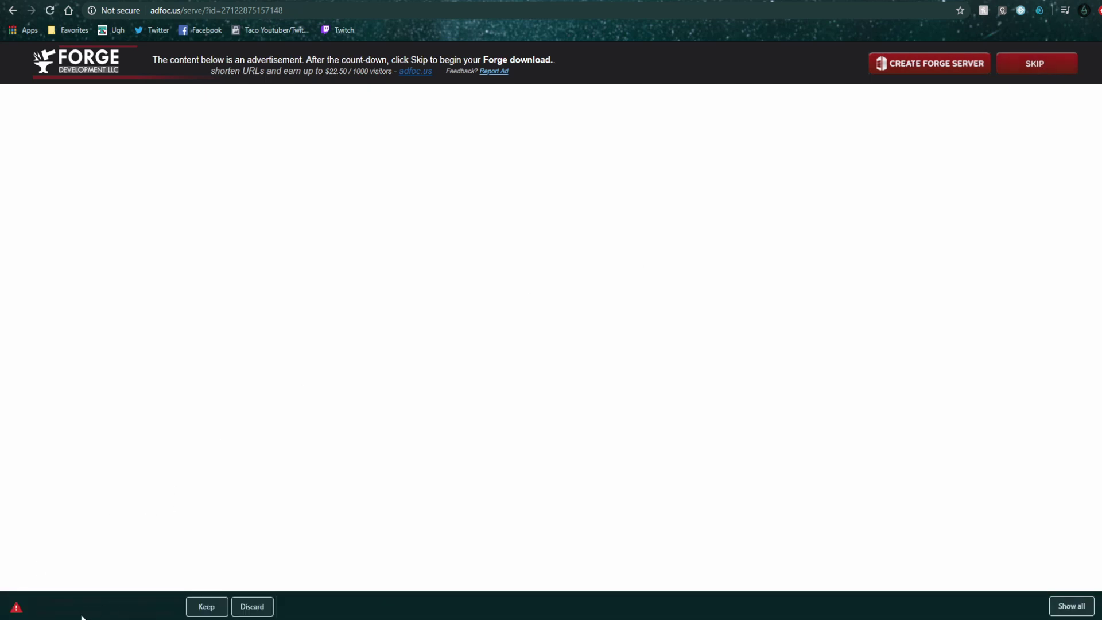
{"action": "left_click", "coordinate": [206, 607]}
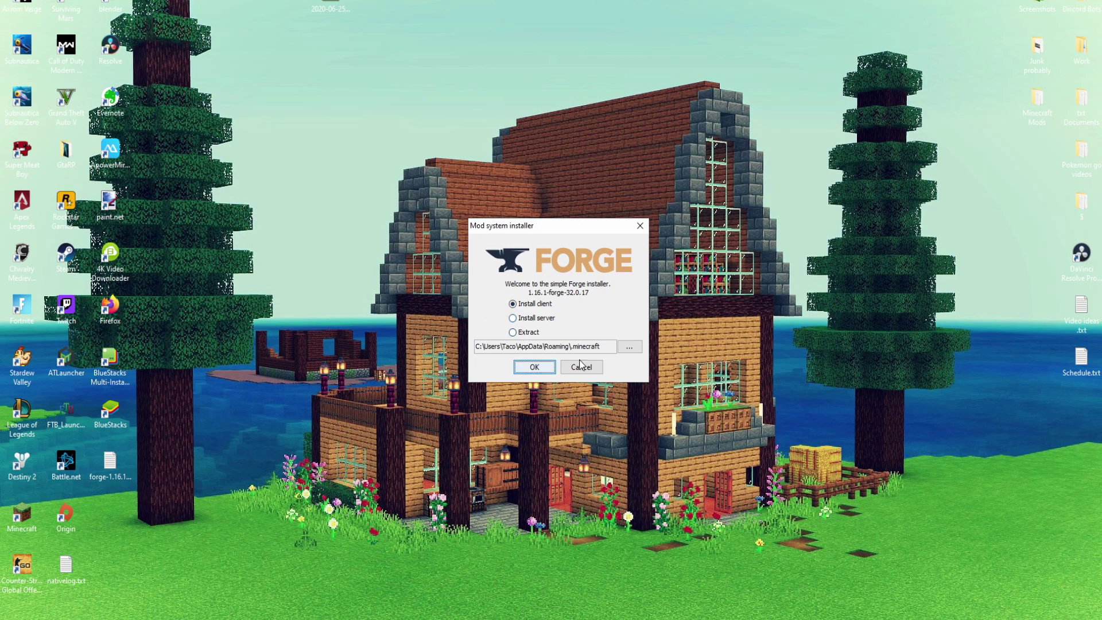
Install the Forge 1.16.1-forge-32.0.17 client to the default folder and dismiss the success message
{"action": "left_click", "coordinate": [541, 373]}
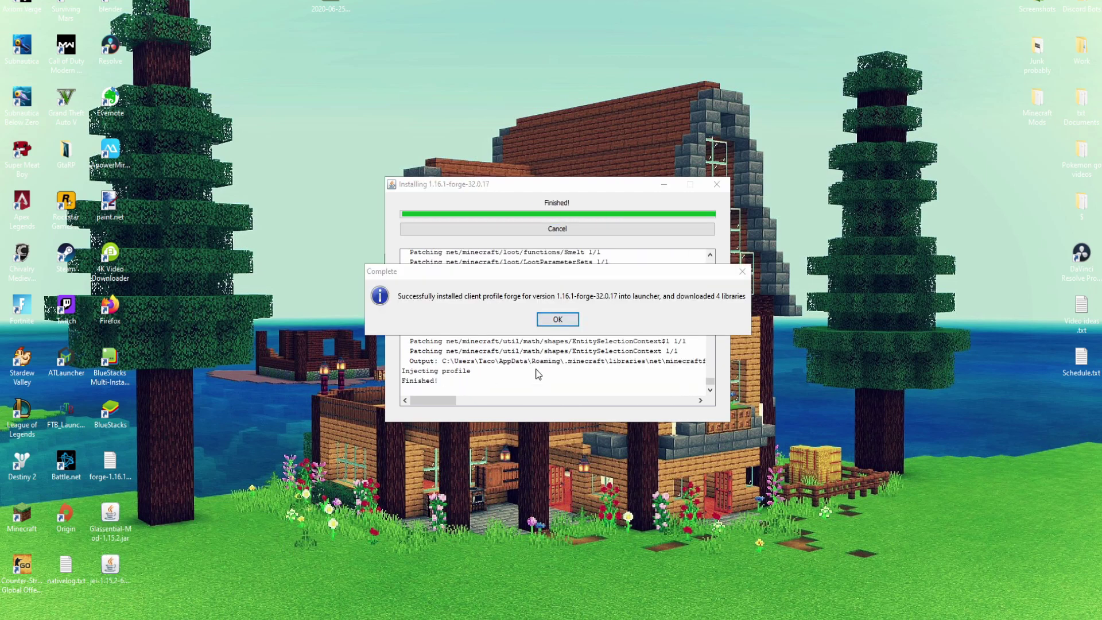
{"action": "left_click", "coordinate": [558, 319]}
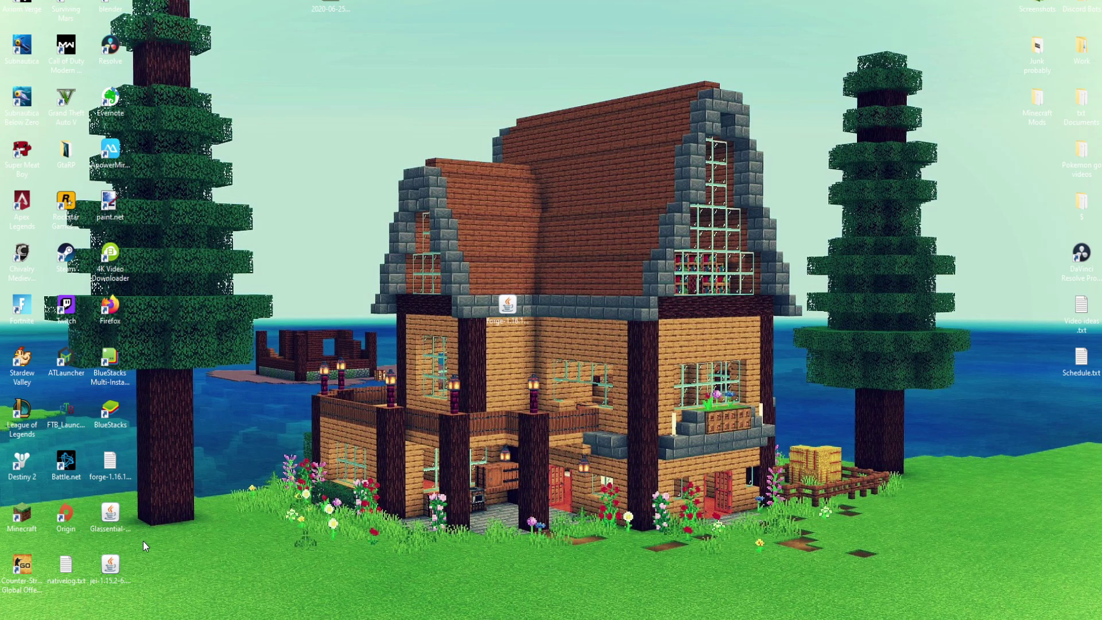
Launch Minecraft Launcher and expand the version list to find forge 1.16.1-forge-32.0.17
{"action": "double_click", "coordinate": [28, 509]}
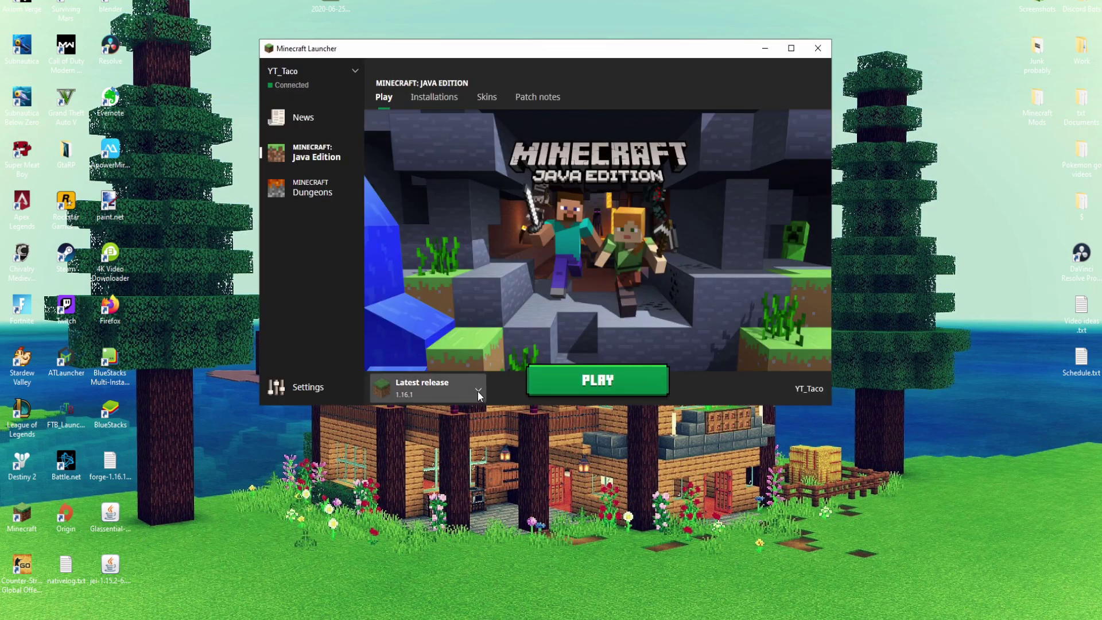
{"action": "left_click", "coordinate": [478, 392]}
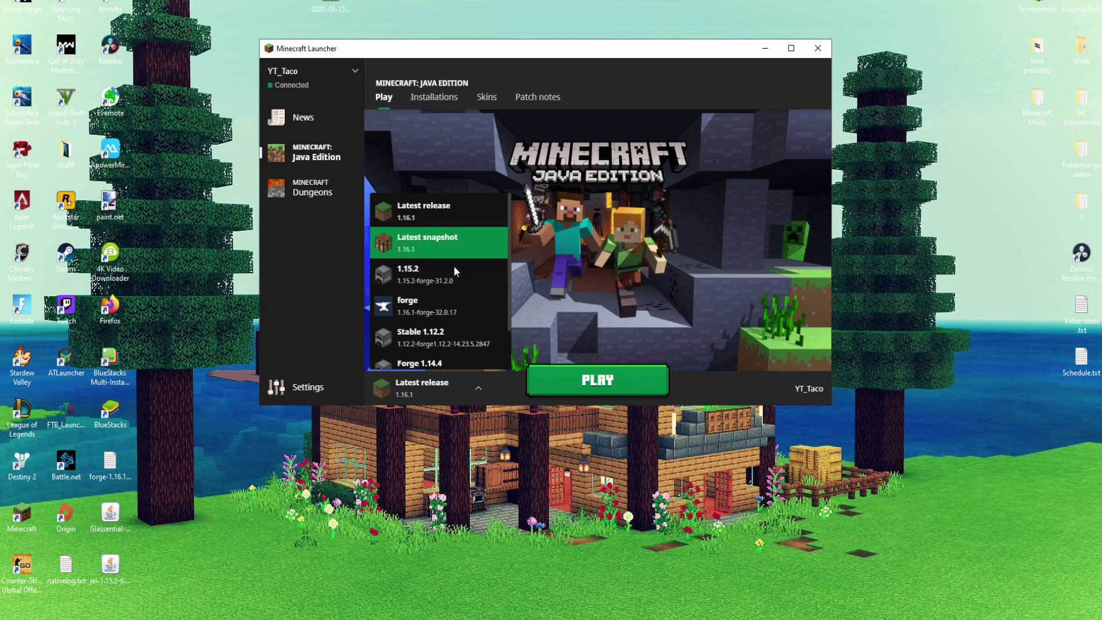
{"action": "scroll", "coordinate": [456, 284], "scroll_direction": "down", "scroll_amount": 1}
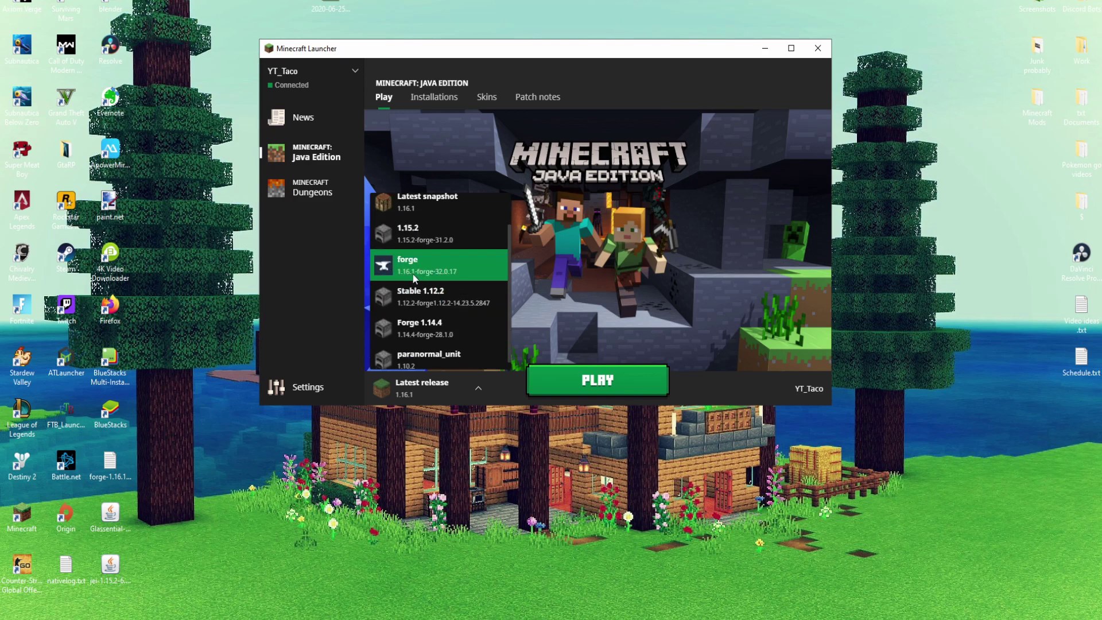
Check that release 1.16.1-forge-32.0.17 appears in the new installation's version list
{"action": "left_click", "coordinate": [434, 97]}
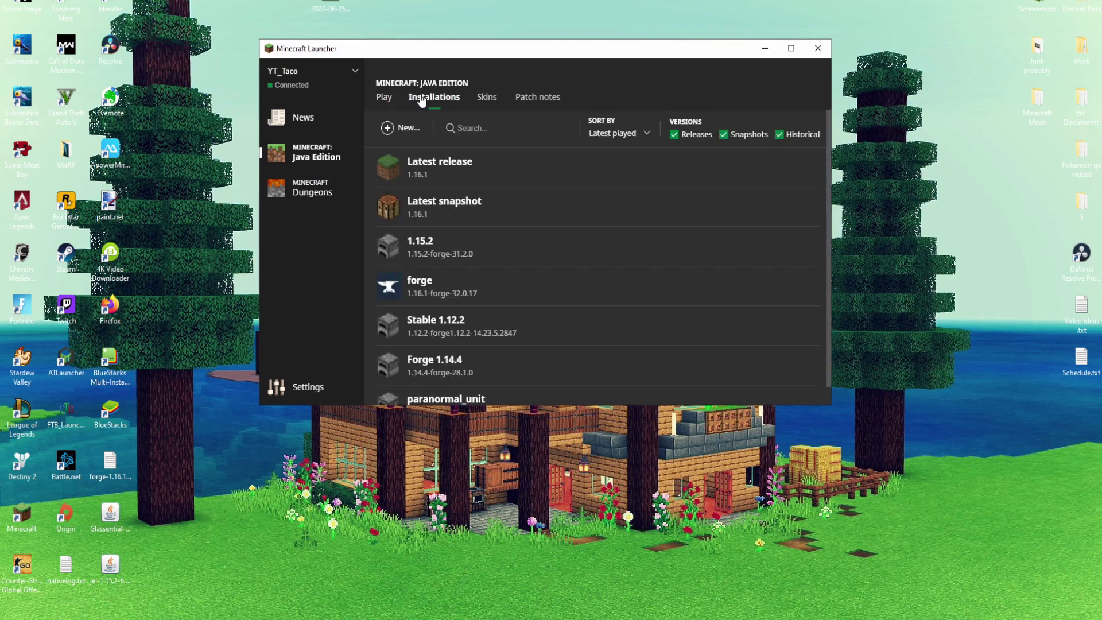
{"action": "left_click", "coordinate": [402, 131]}
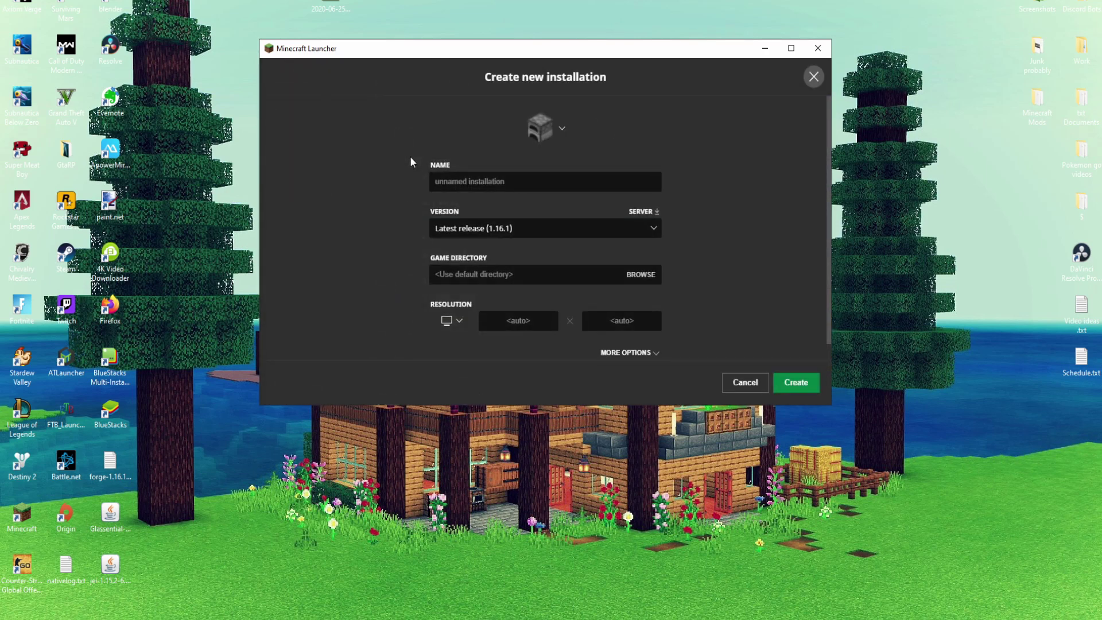
{"action": "left_click", "coordinate": [615, 237]}
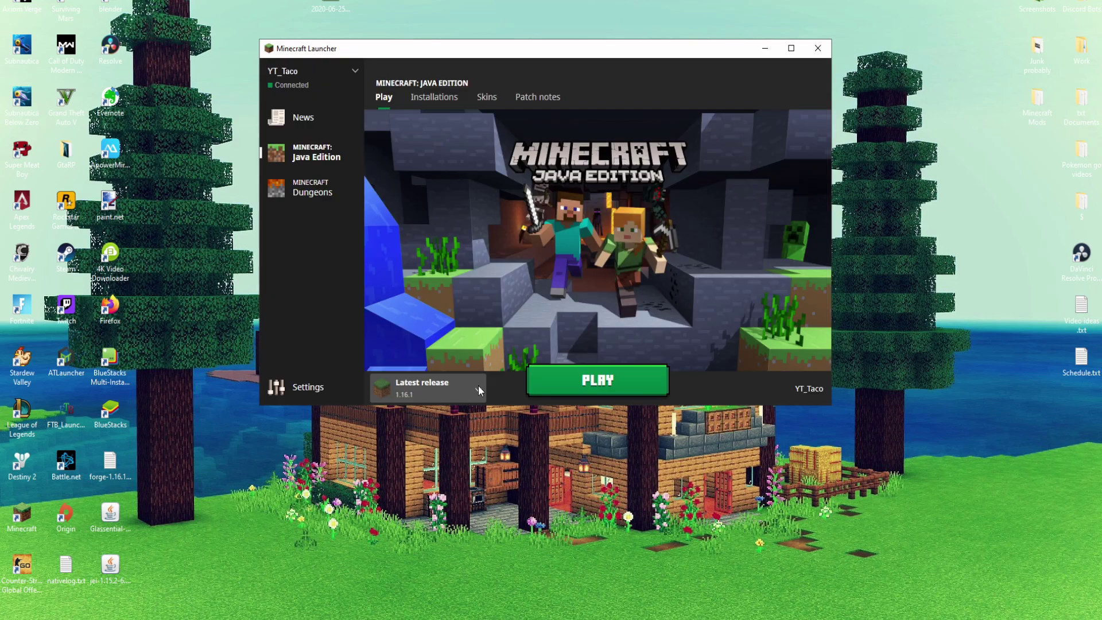
Choose the forge 1.16.1-forge-32.0.17 installation on the play screen and launch the game
{"action": "left_click", "coordinate": [478, 385]}
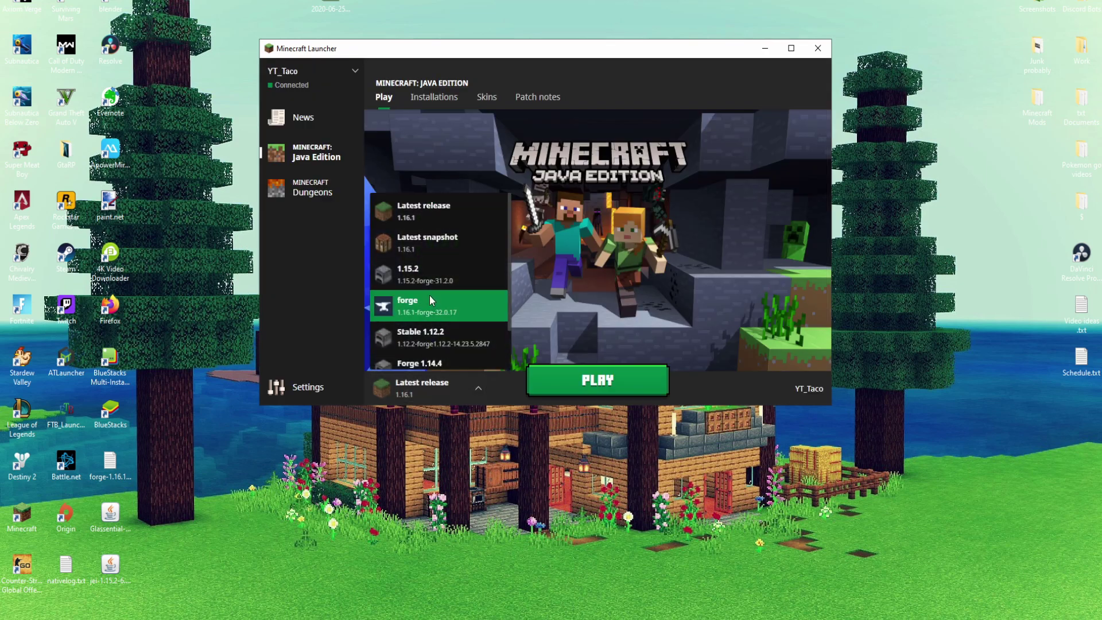
{"action": "left_click", "coordinate": [429, 294]}
{"action": "left_click", "coordinate": [615, 383]}
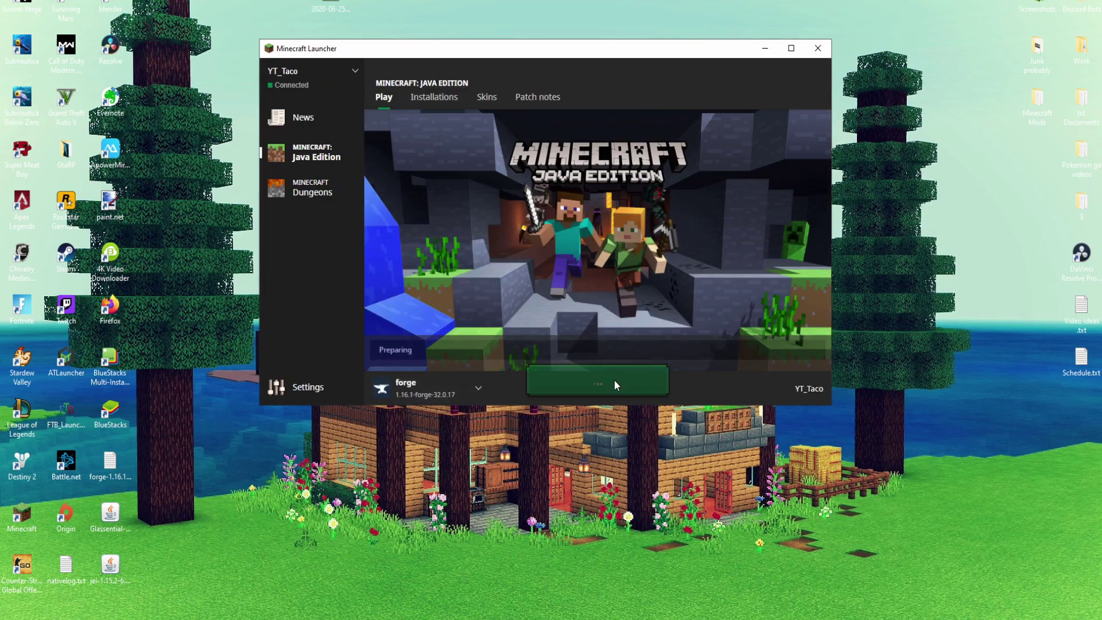